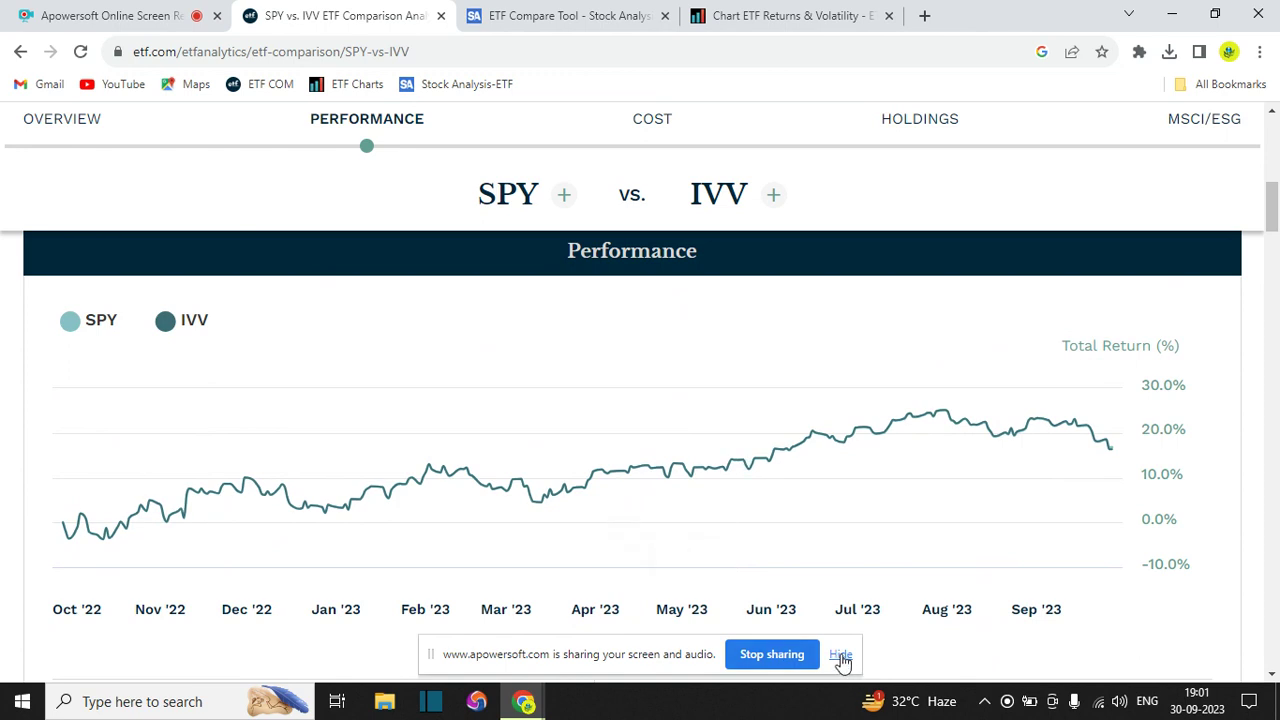
Go from the SCHD/DGRW/DGRO comparison to the ETF Screener listing all 3184 ETFs
click(507, 24)
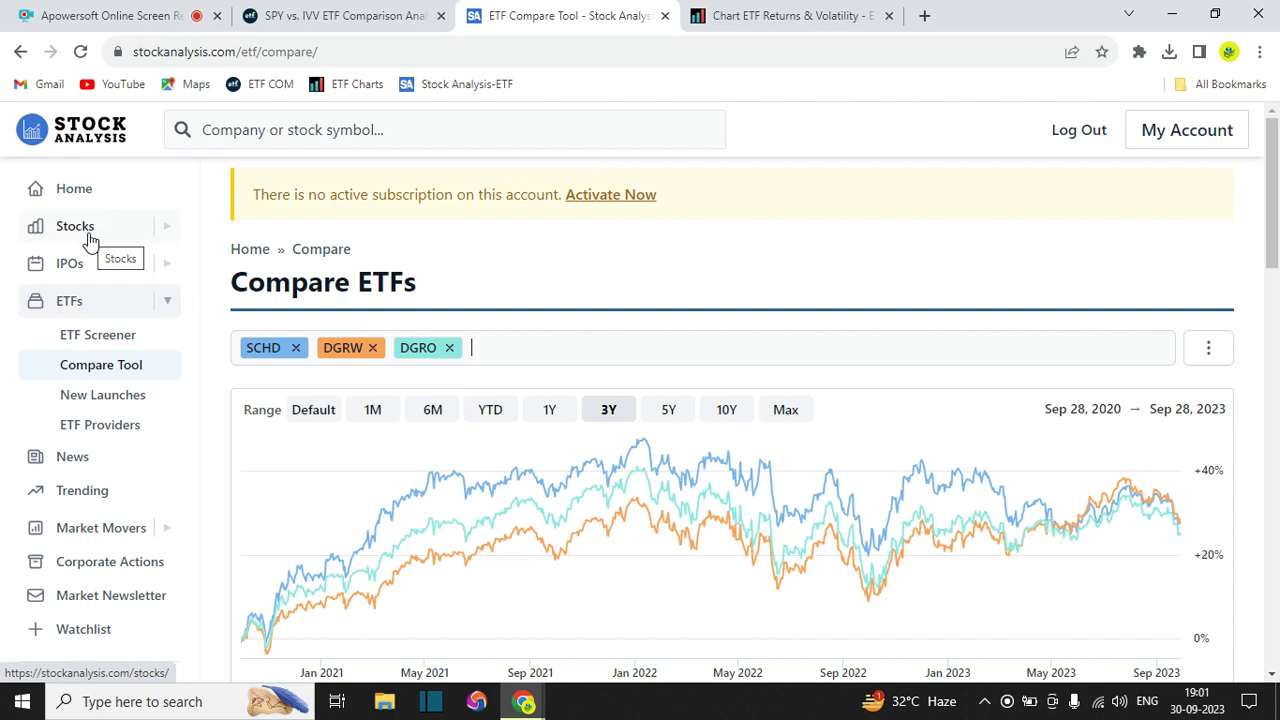
click(105, 345)
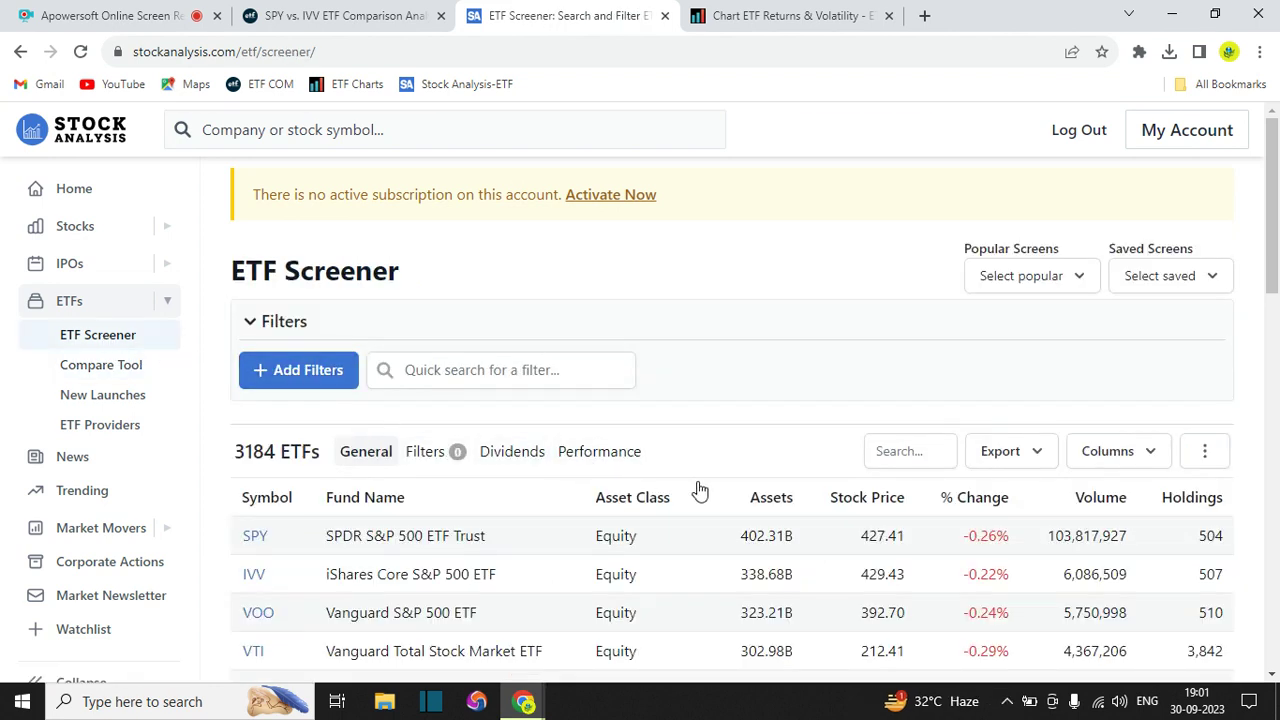
Show the screener's Performance columns ranked by Change 3Y descending, with GUSH first at 616.75%
click(599, 455)
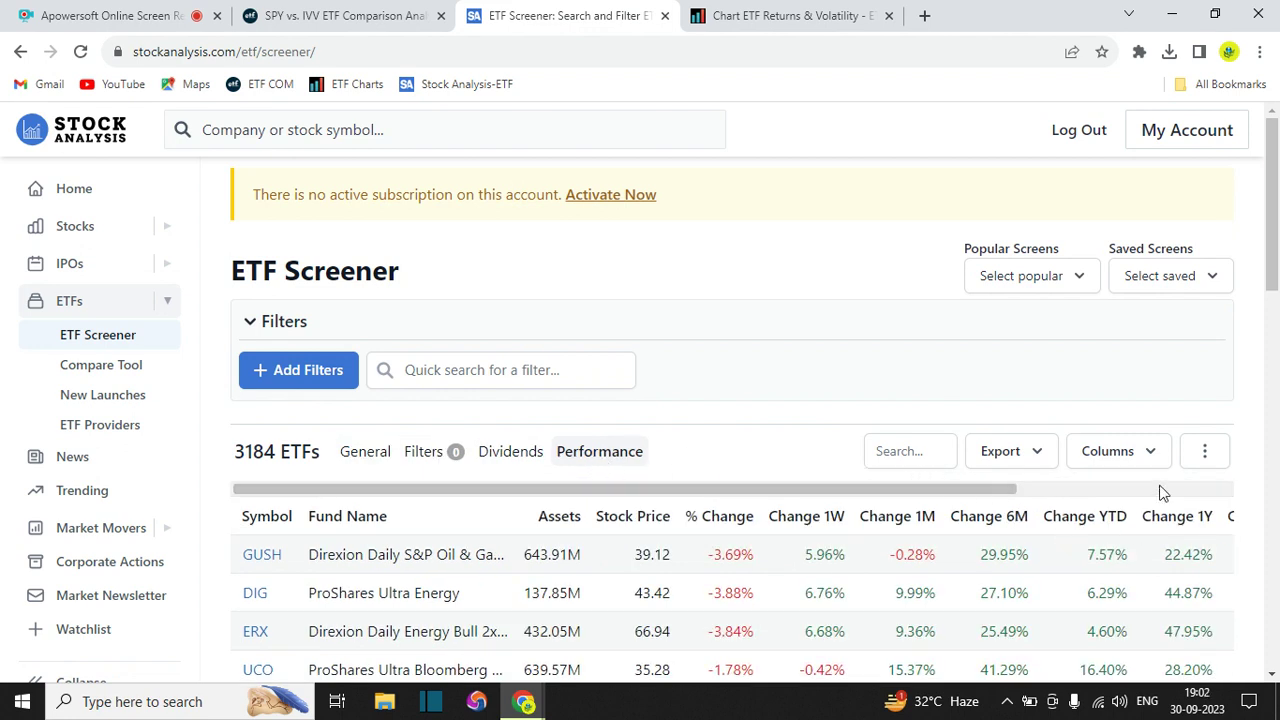
click(1124, 490)
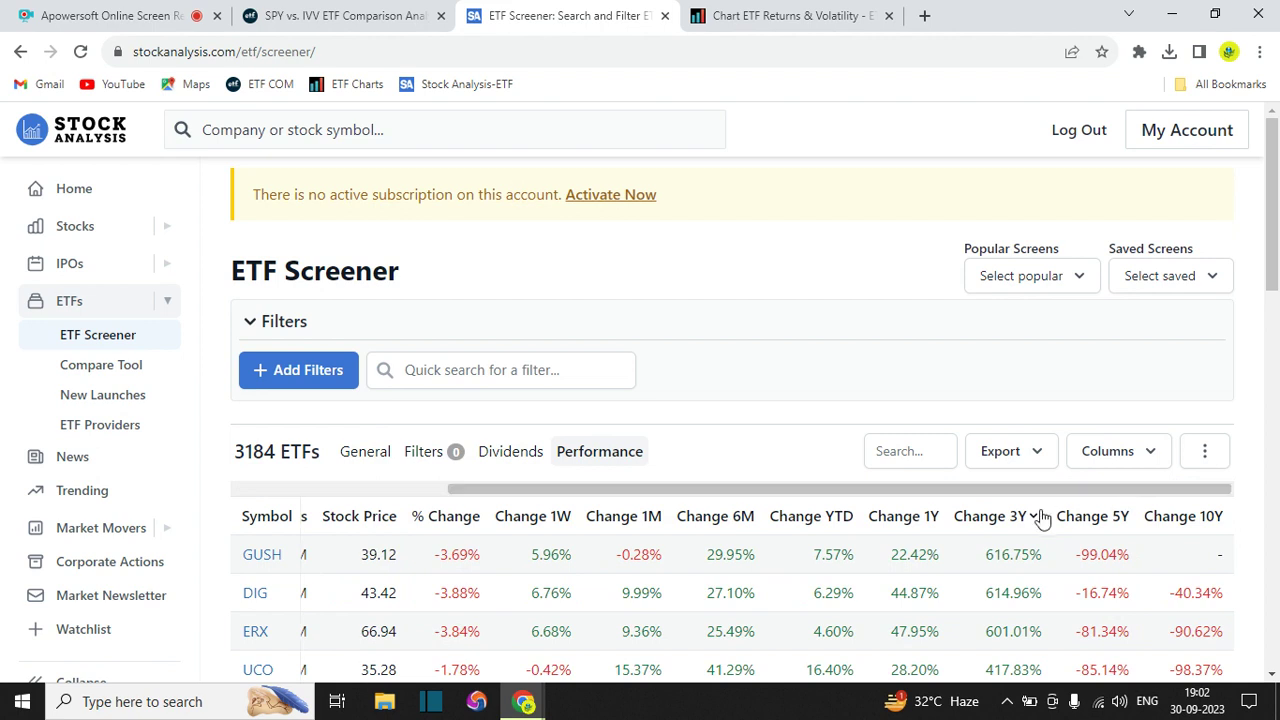
click(989, 524)
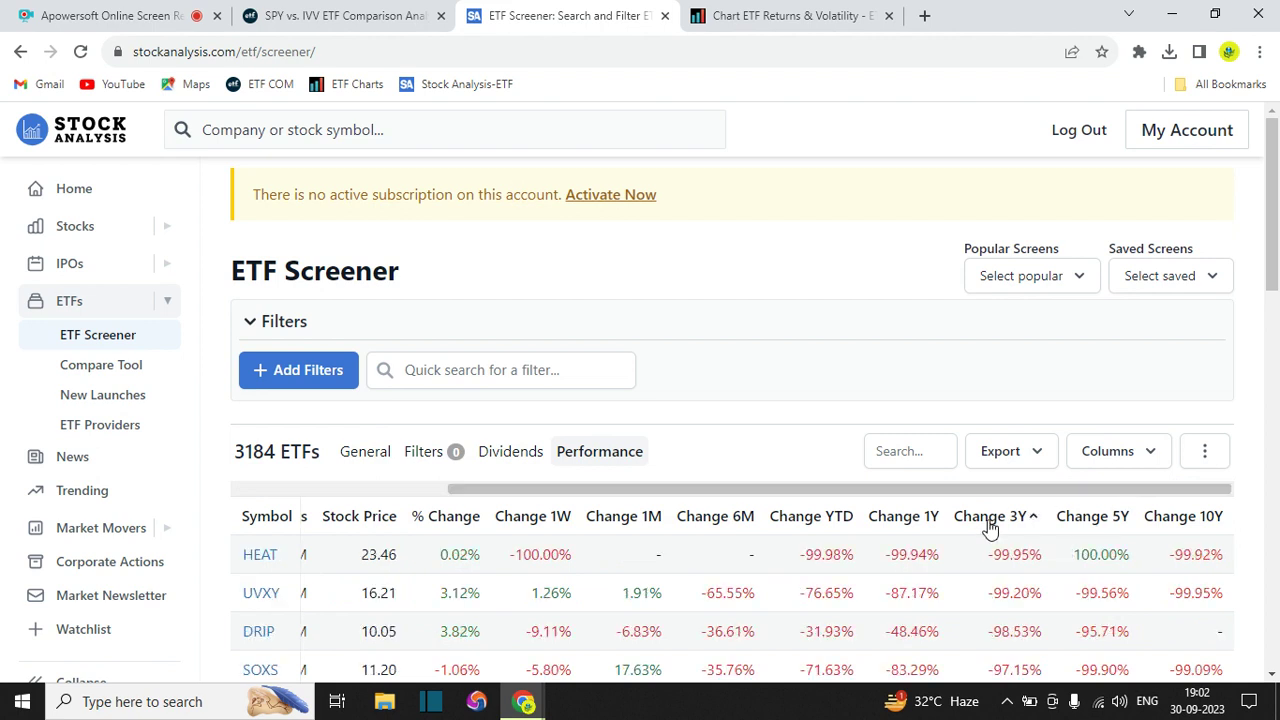
click(990, 524)
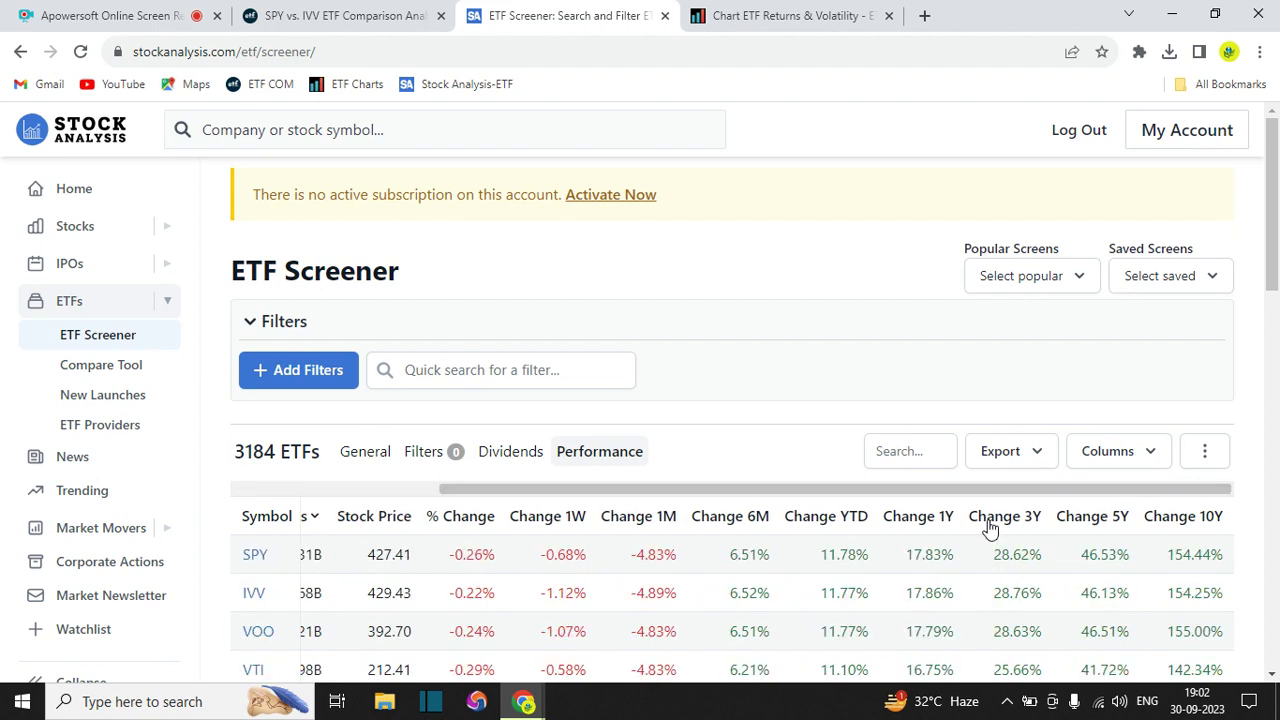
click(989, 524)
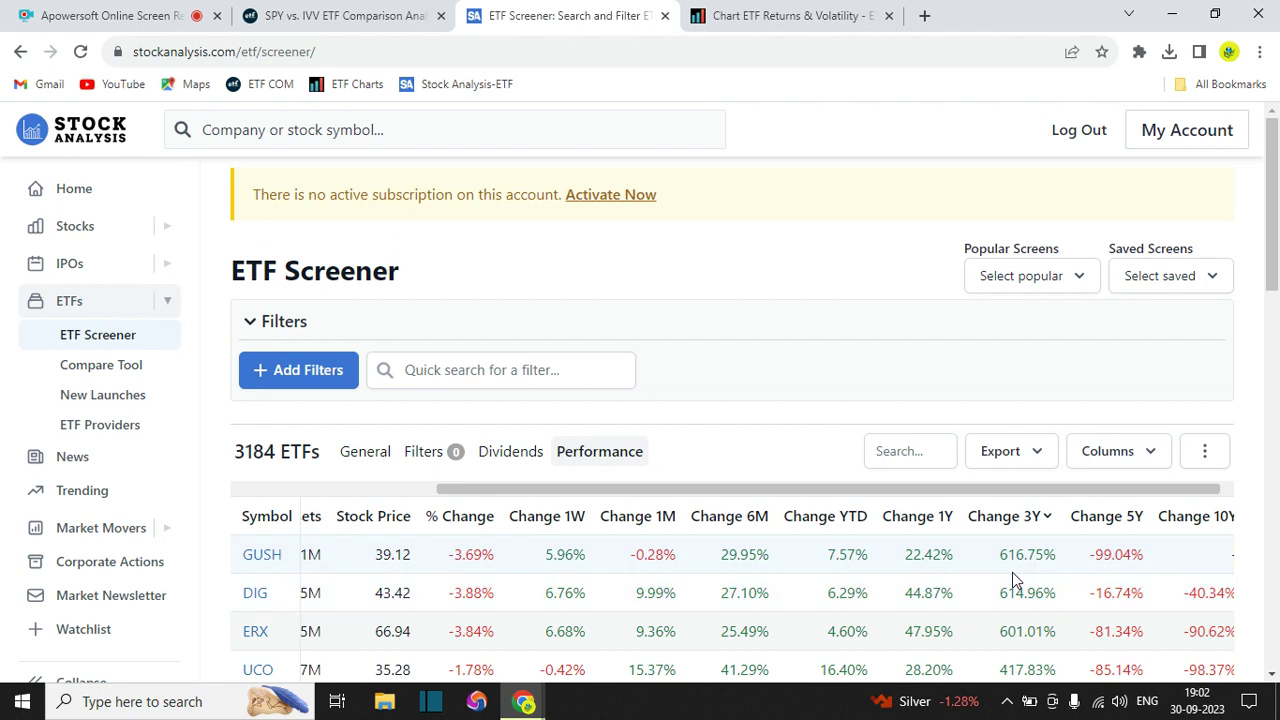
click(1270, 678)
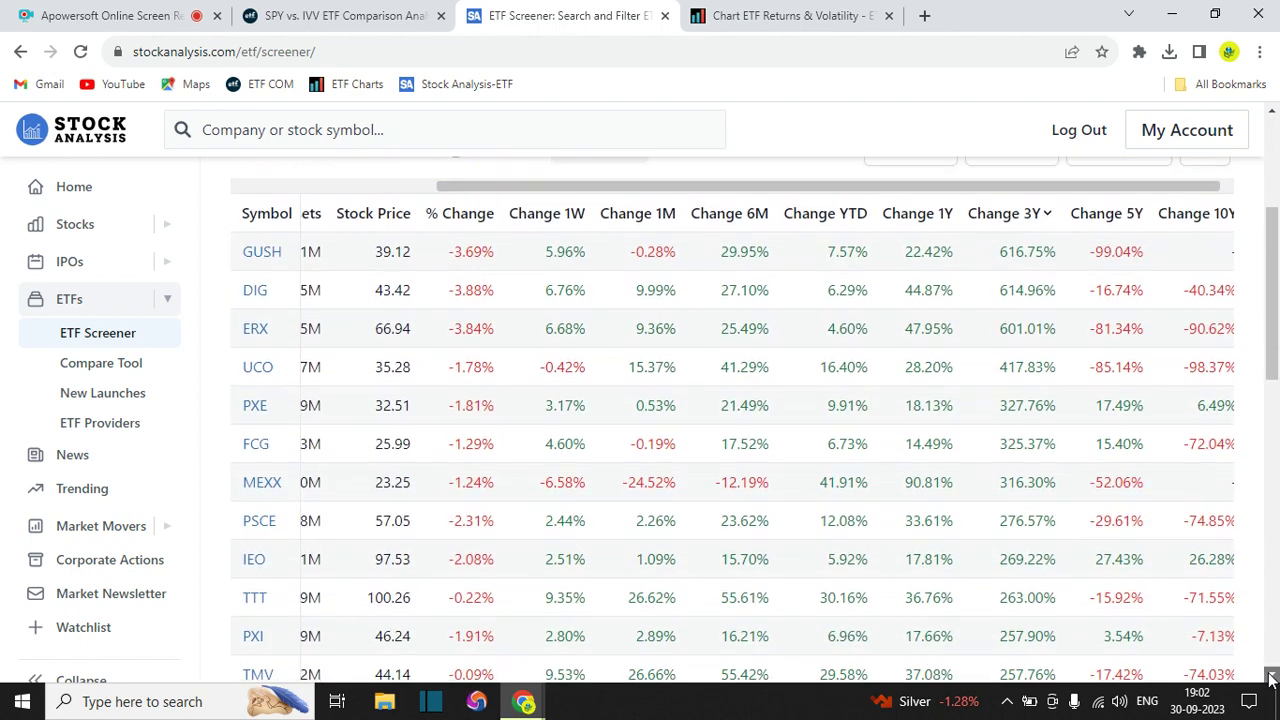
click(1270, 678)
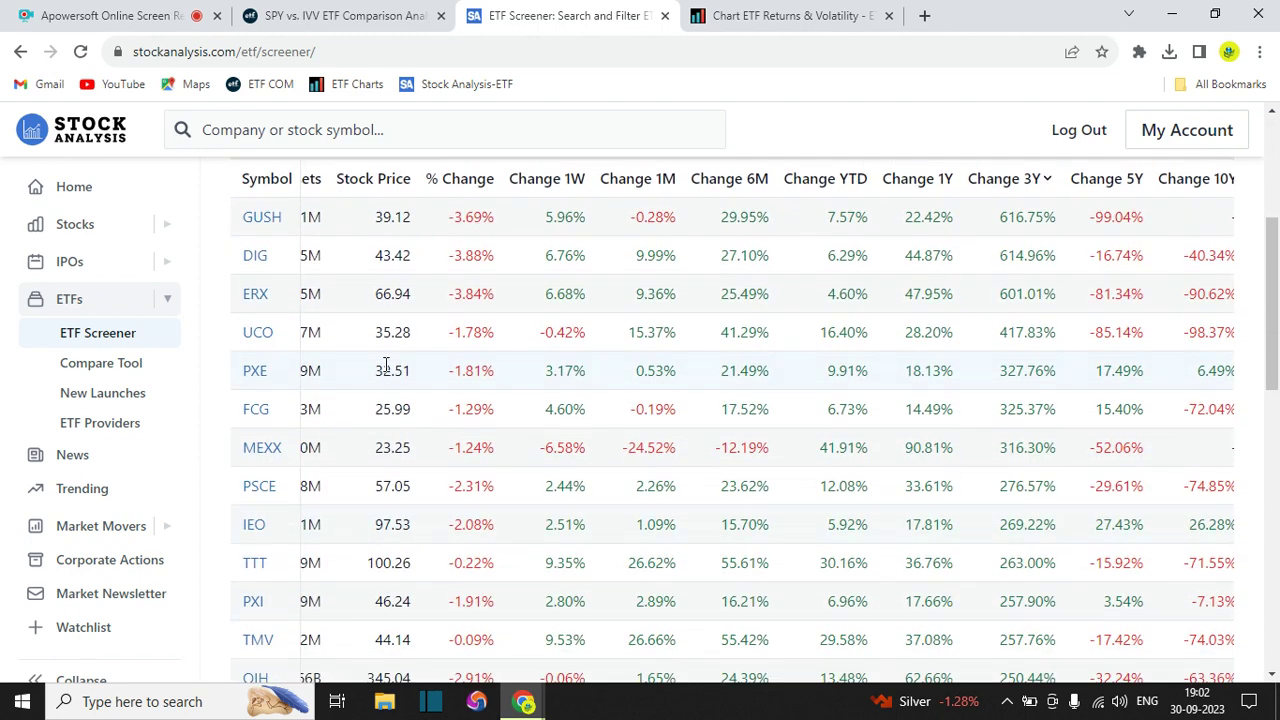
Open the GUSH fund page and review its 39.12 price, down 3.69%, and $643.91M assets
click(258, 219)
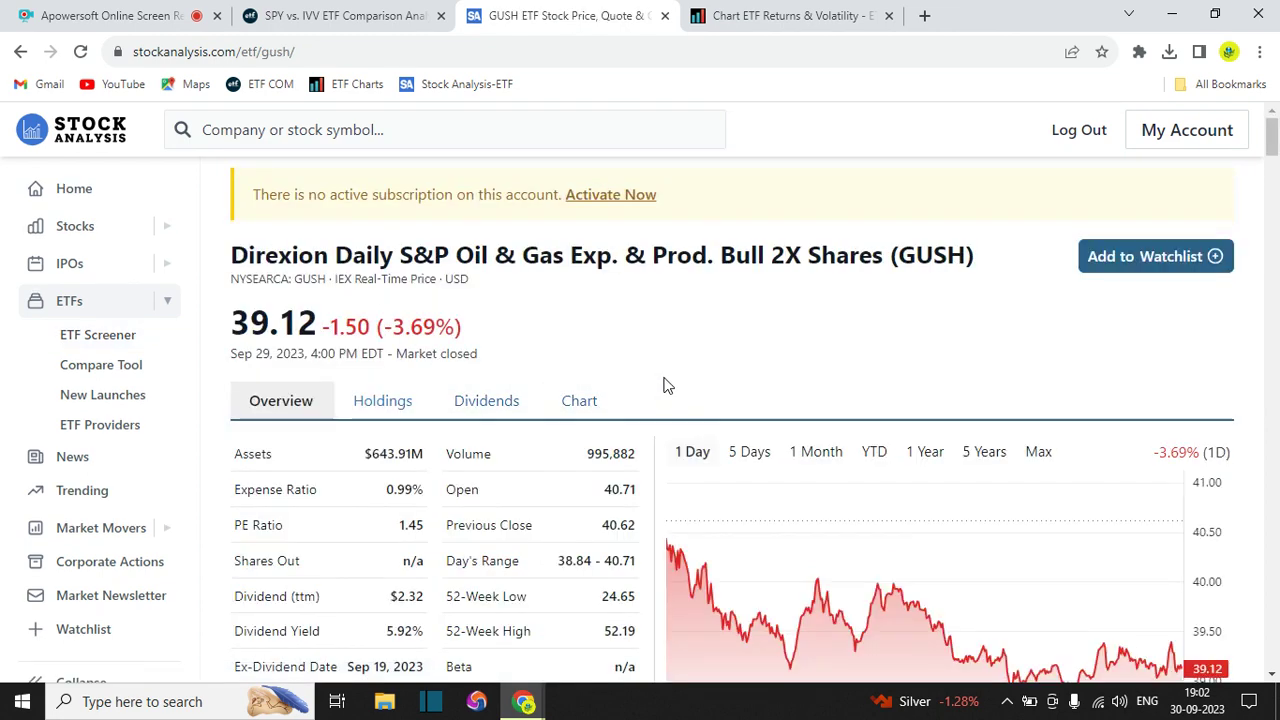
scroll(667, 386, down, 2)
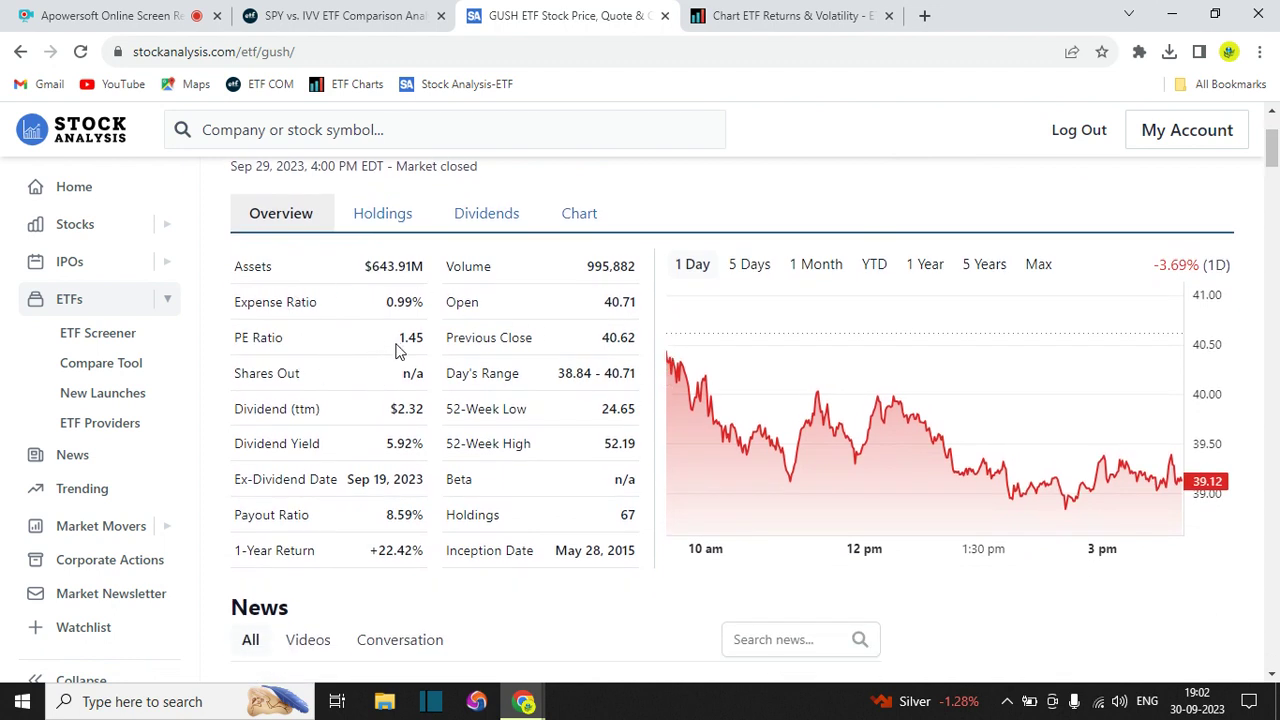
scroll(395, 350, up, 2)
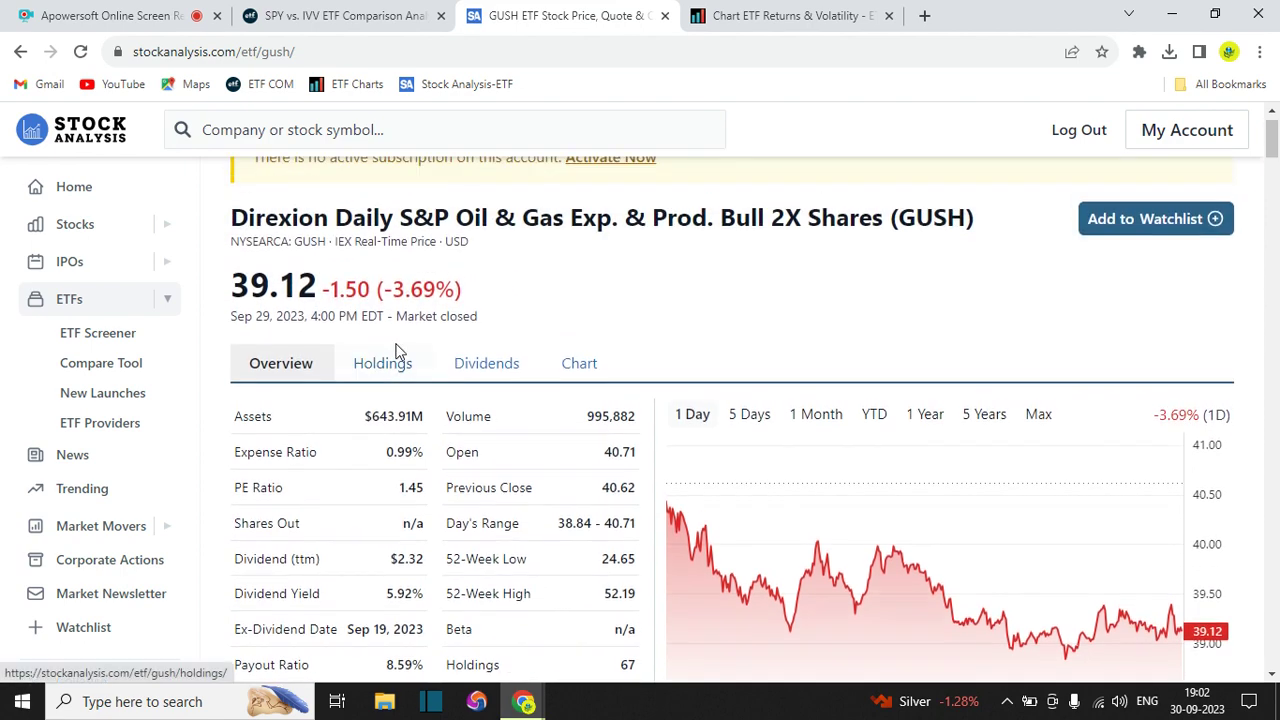
scroll(395, 350, down, 1)
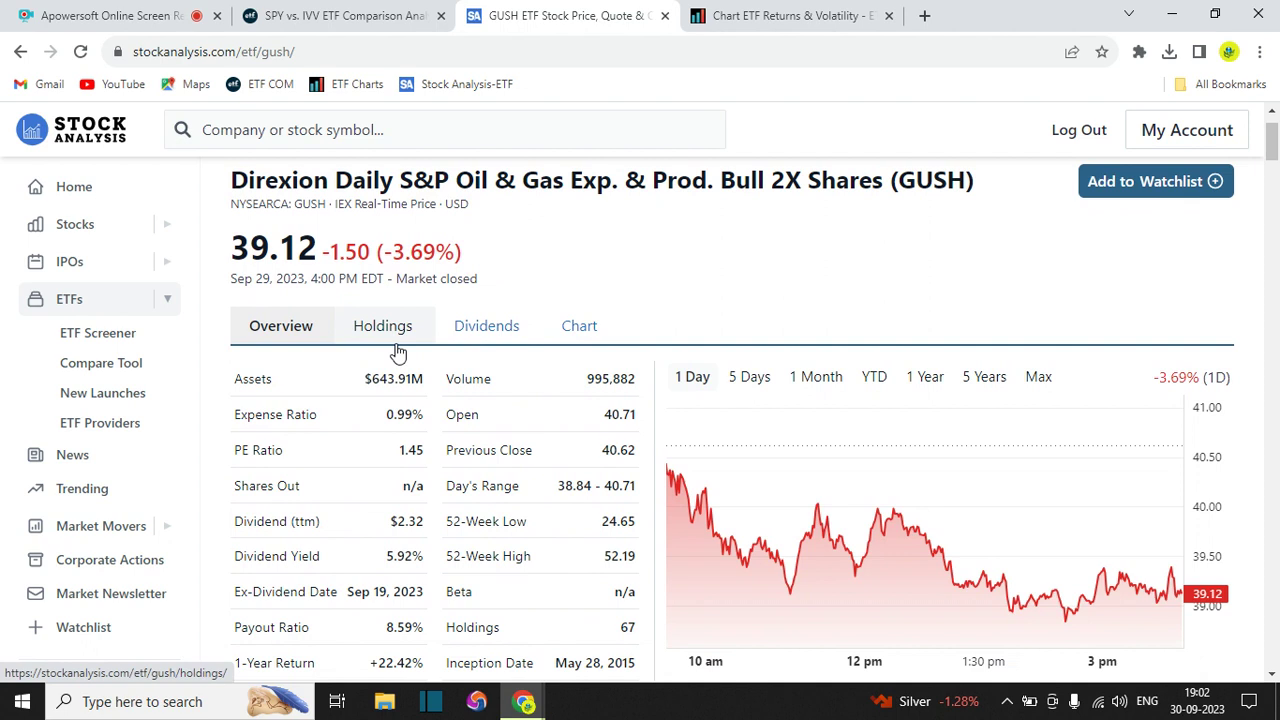
scroll(397, 352, down, 2)
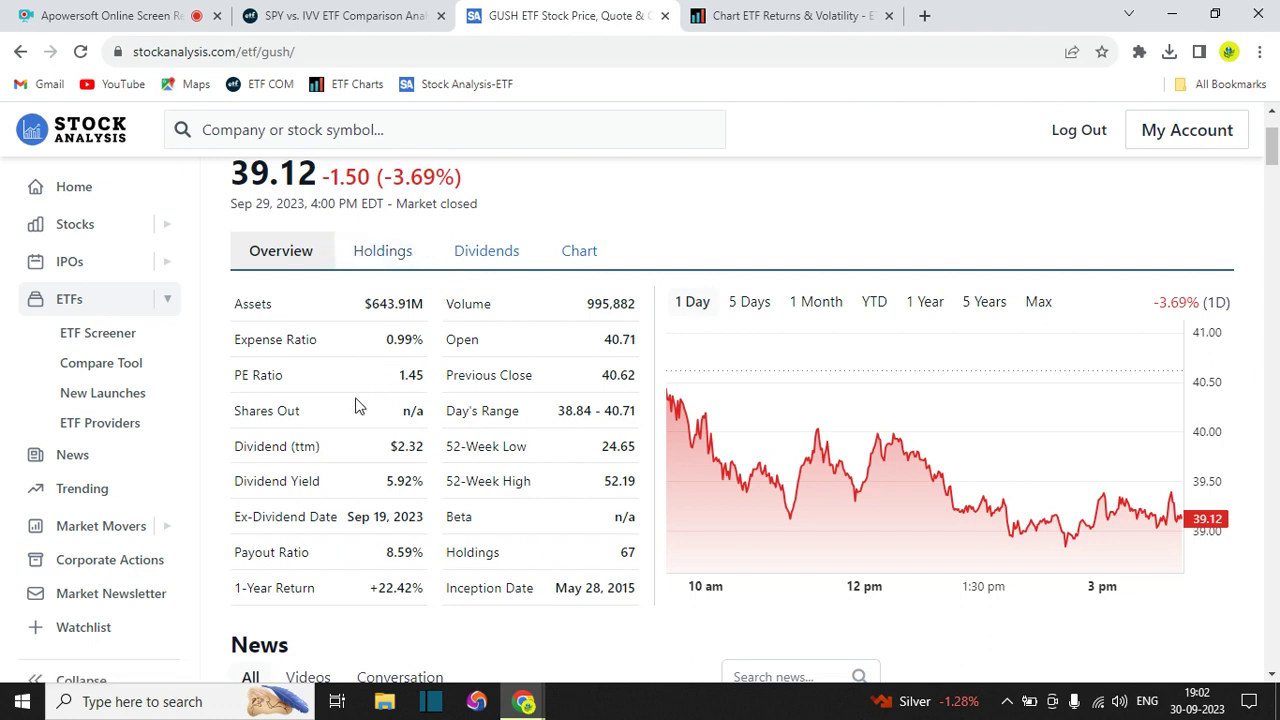
scroll(358, 405, down, 3)
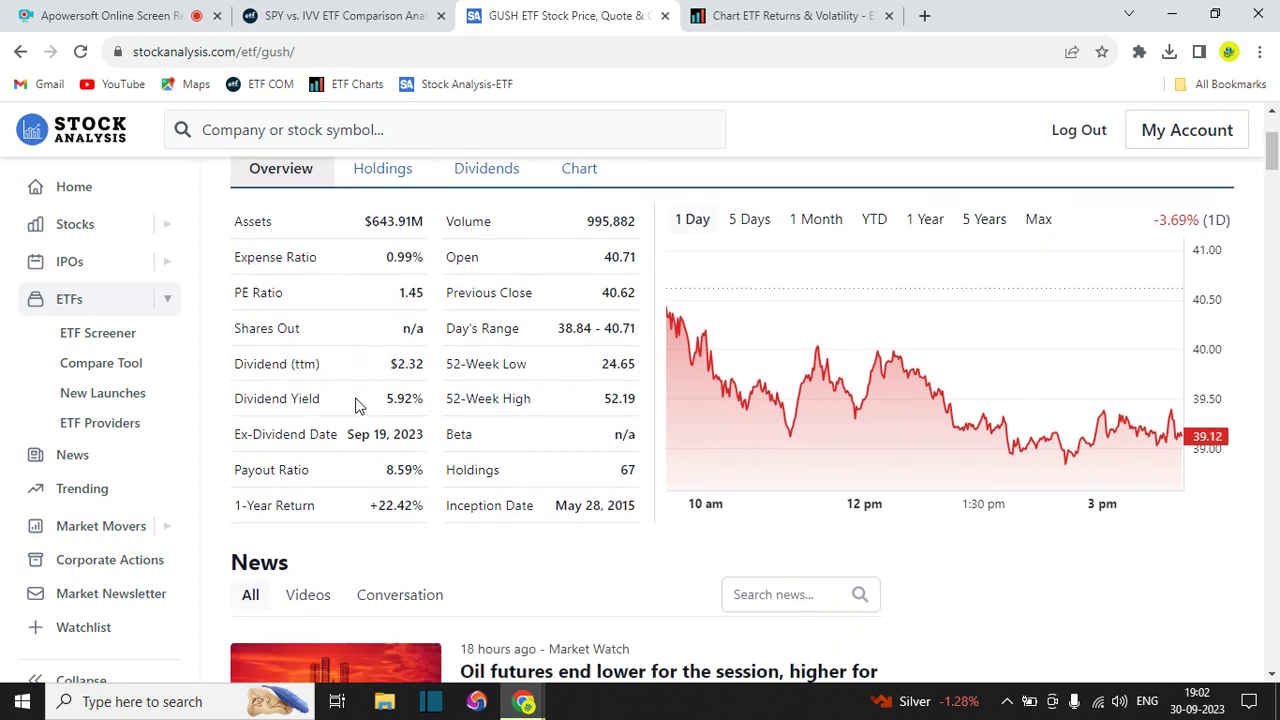
scroll(358, 405, down, 3)
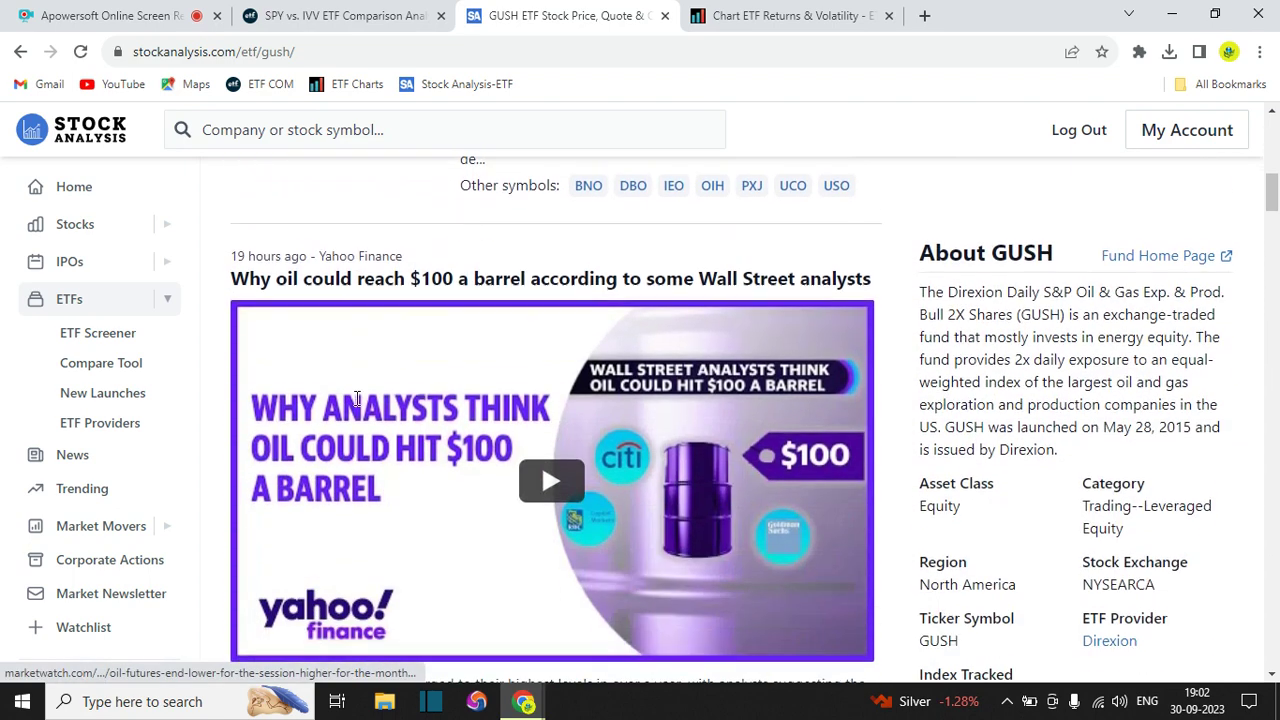
scroll(358, 405, down, 2)
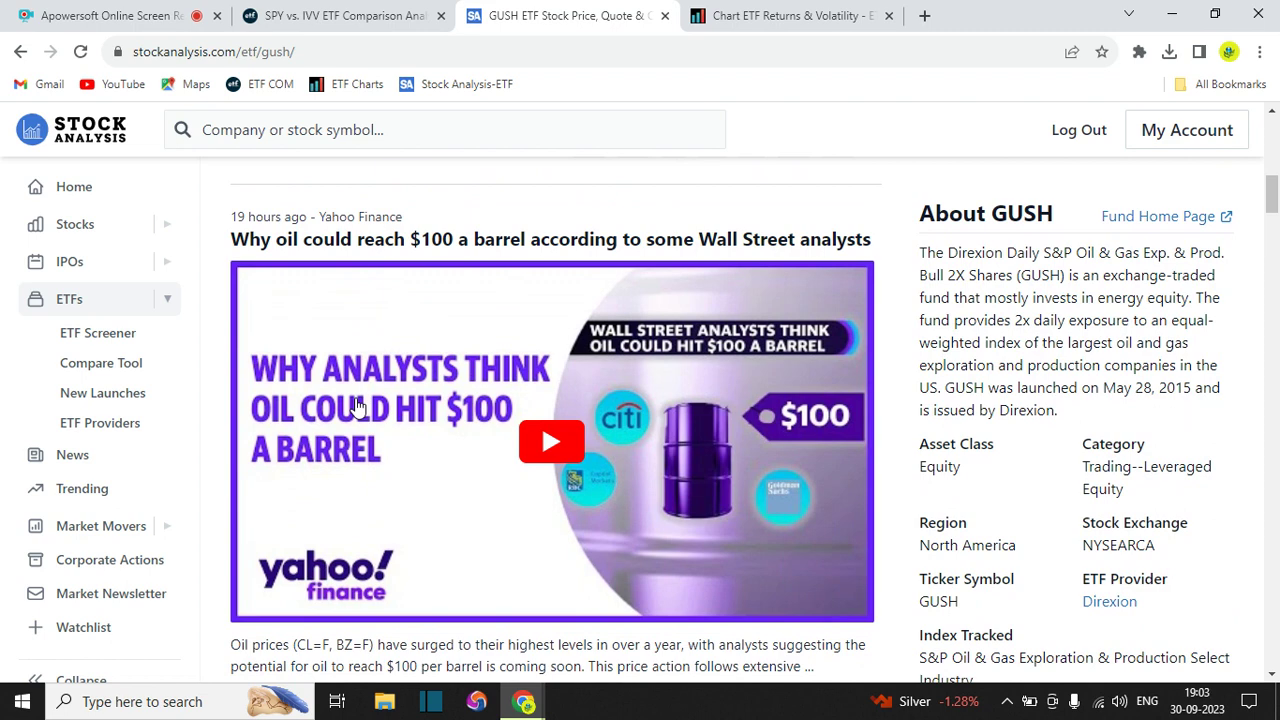
scroll(358, 405, down, 1)
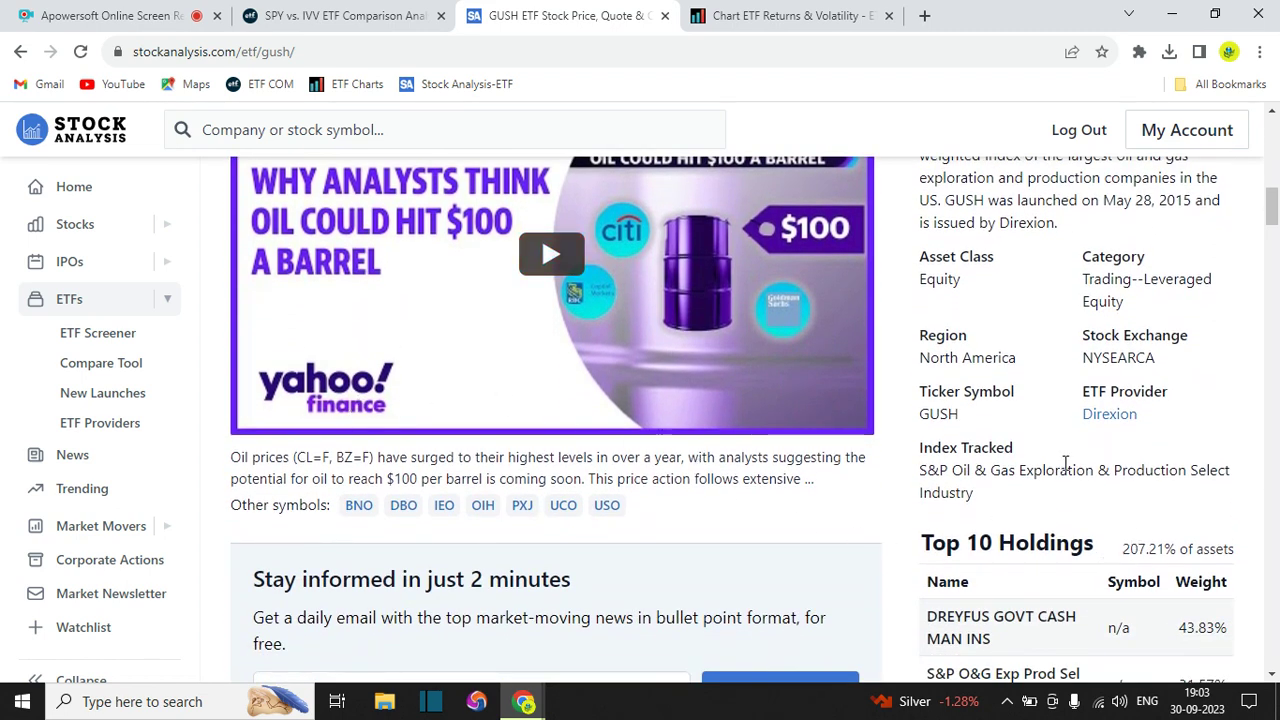
scroll(1065, 462, down, 1)
scroll(1065, 462, up, 1)
scroll(1065, 462, up, 10)
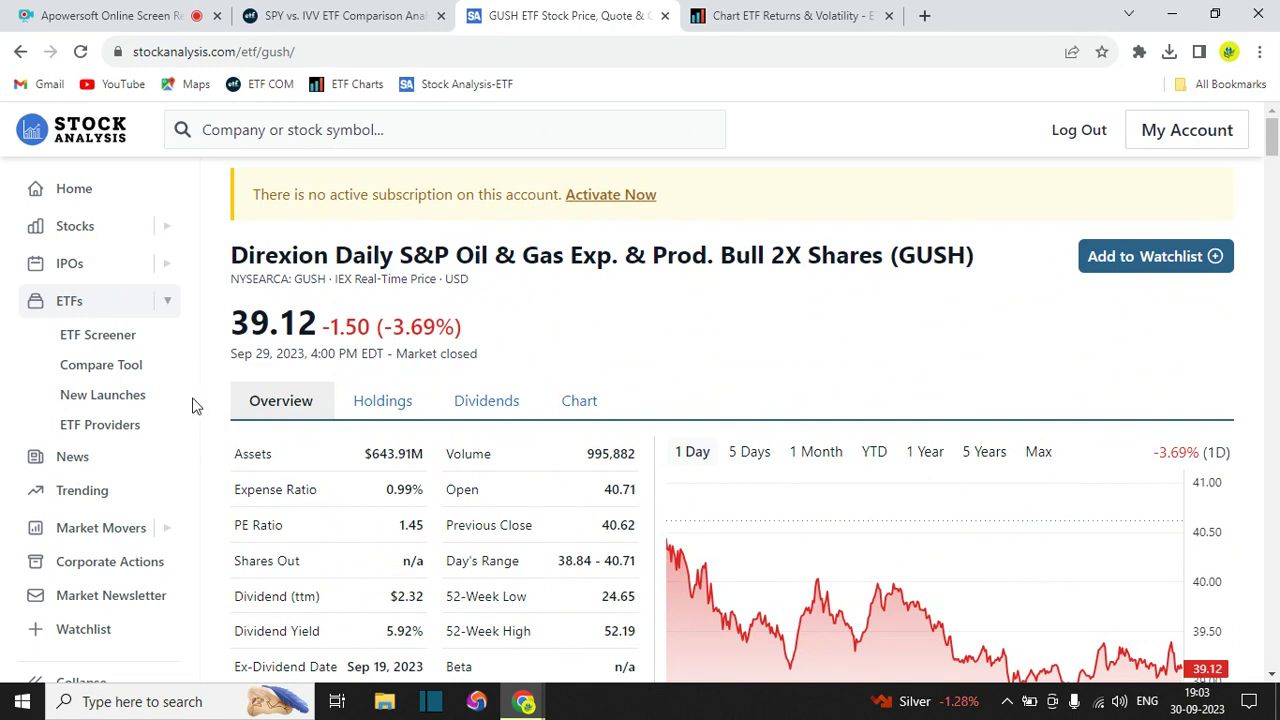
Chart SCHD, DGRW and DGRO over the 3Y range, Sep 2020 to Sep 2023, in the Compare Tool
click(139, 368)
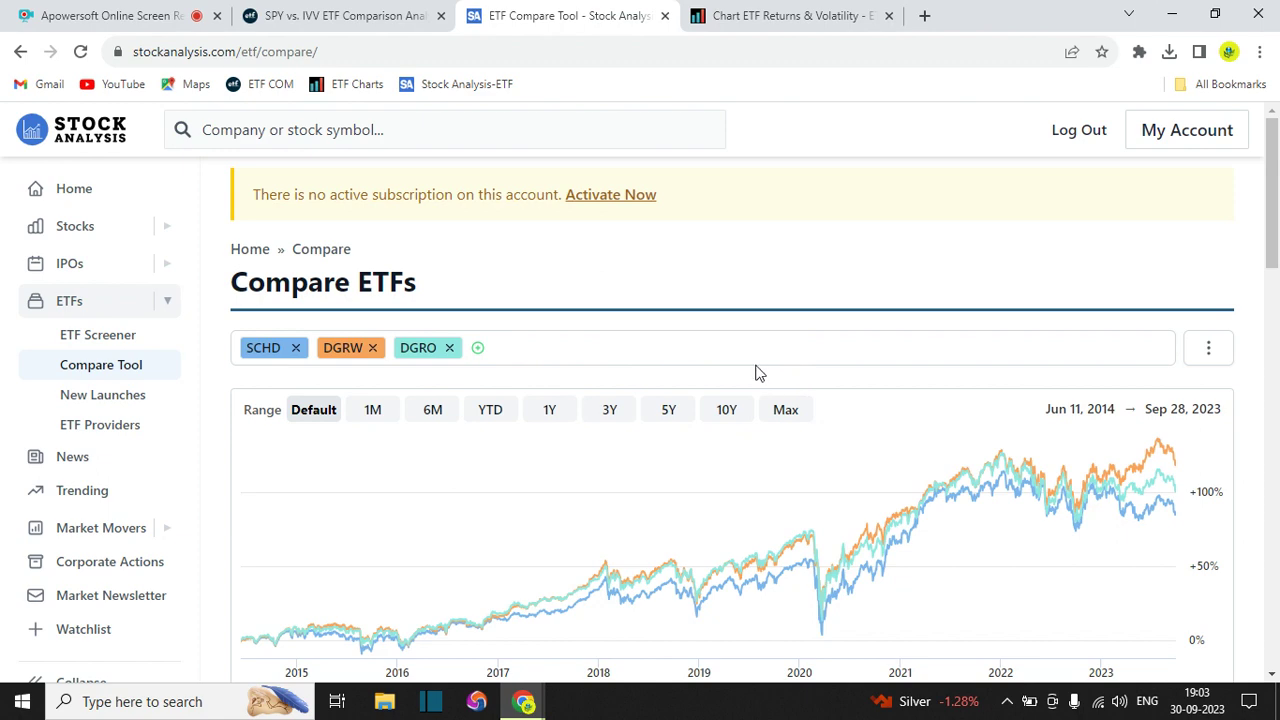
click(612, 421)
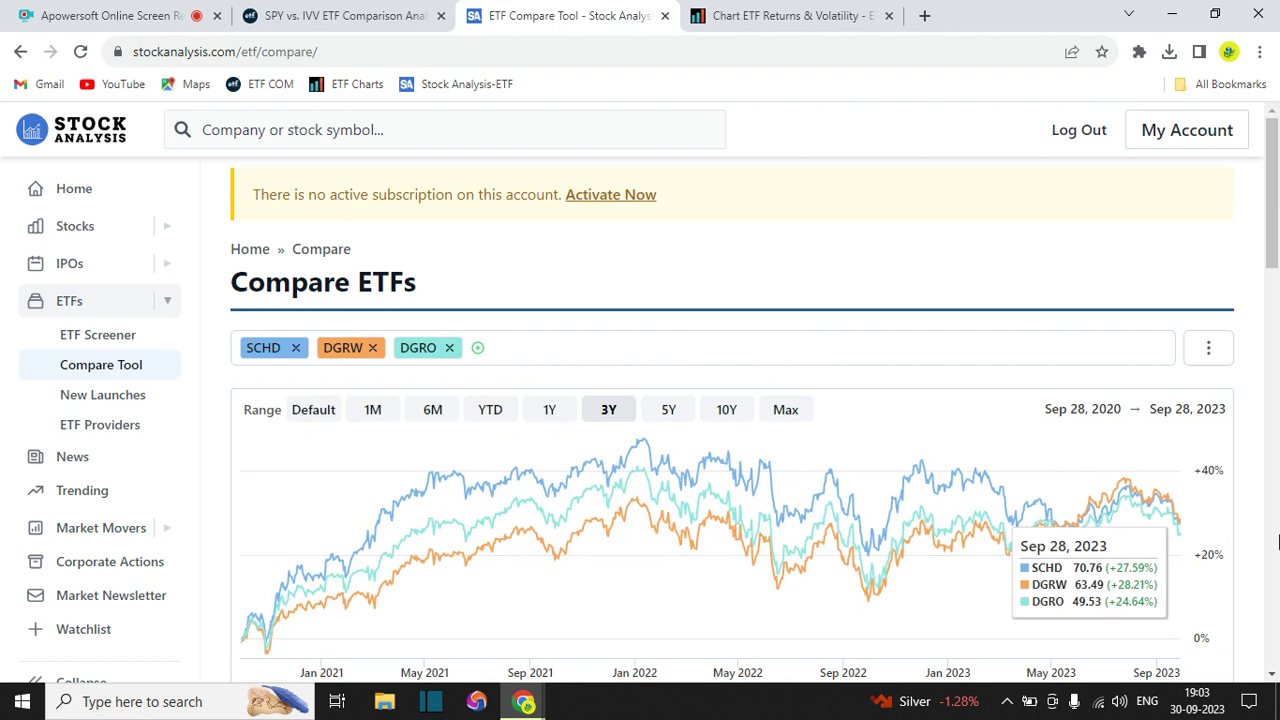
click(1272, 677)
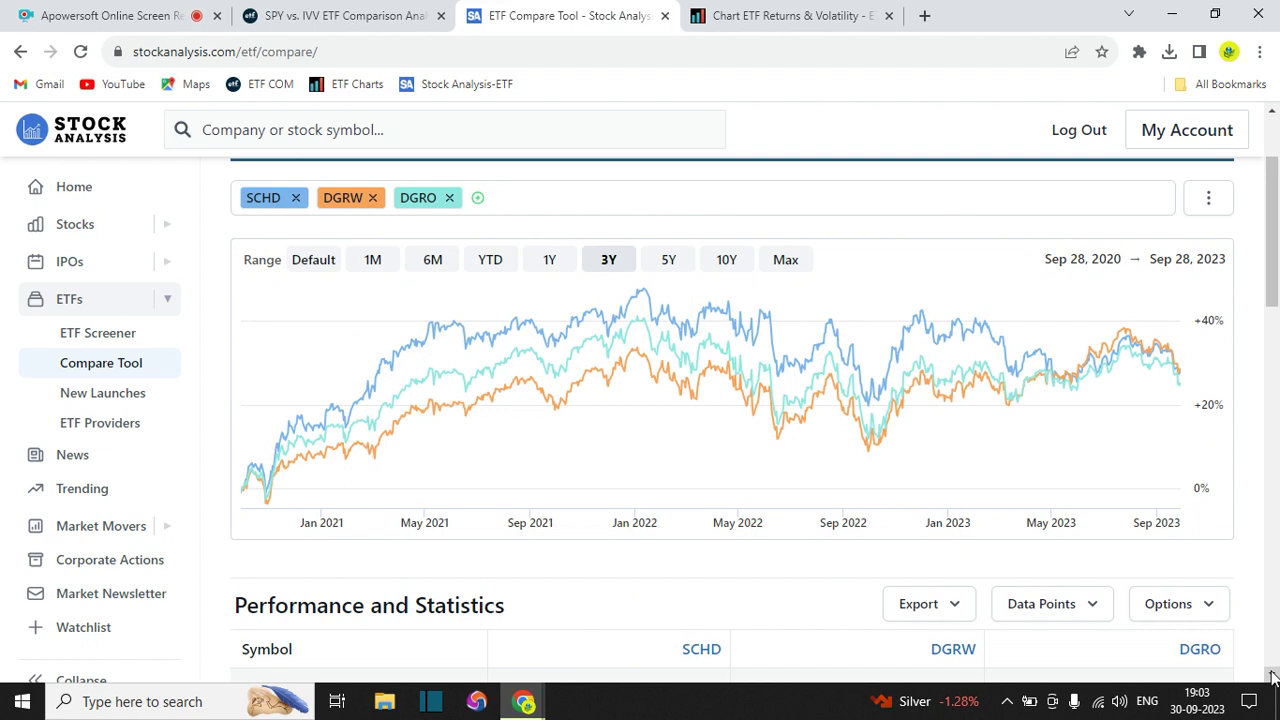
Scroll through the Performance and Statistics table, then back up to the comparison chart
scroll(1272, 677, down, 3)
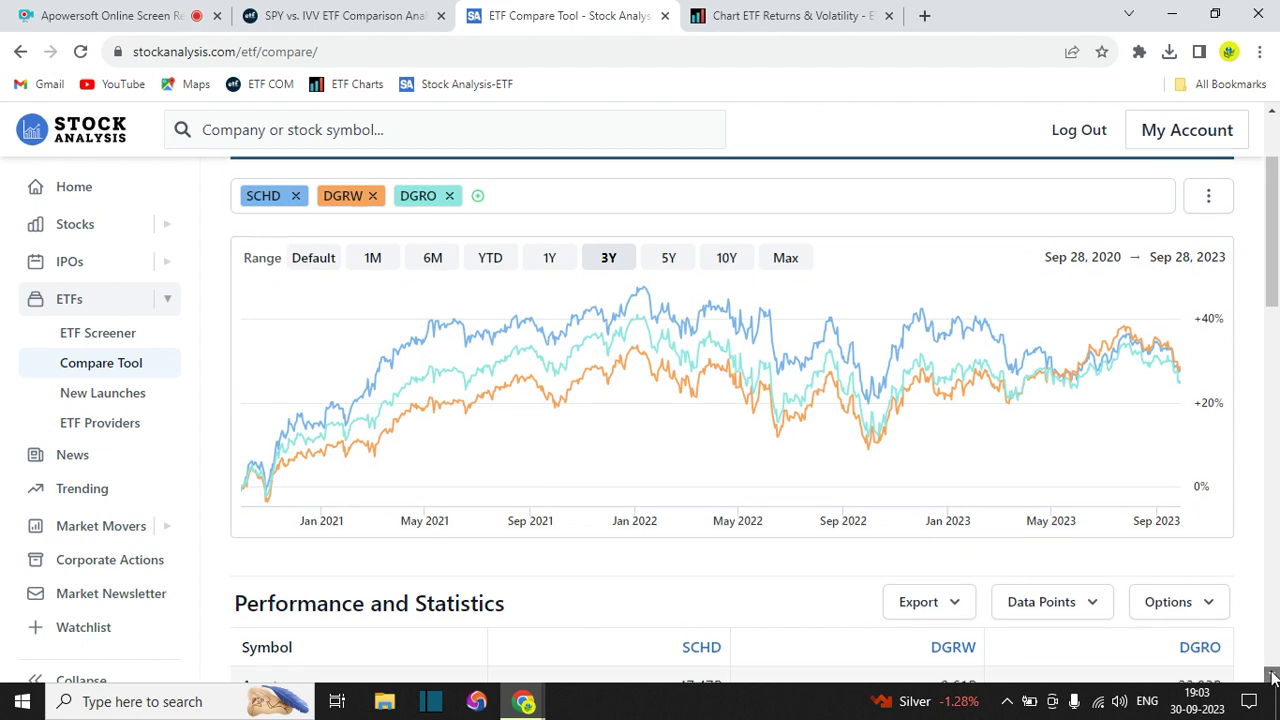
scroll(1272, 677, down, 2)
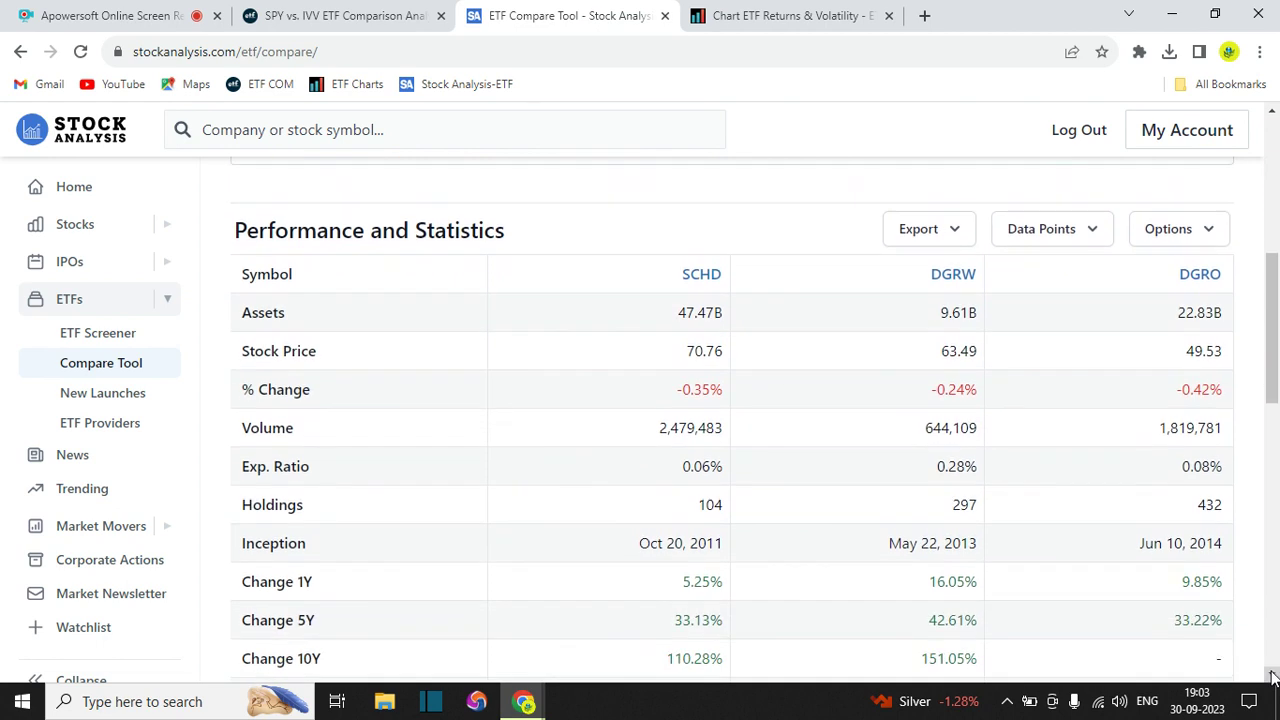
scroll(1272, 677, down, 1)
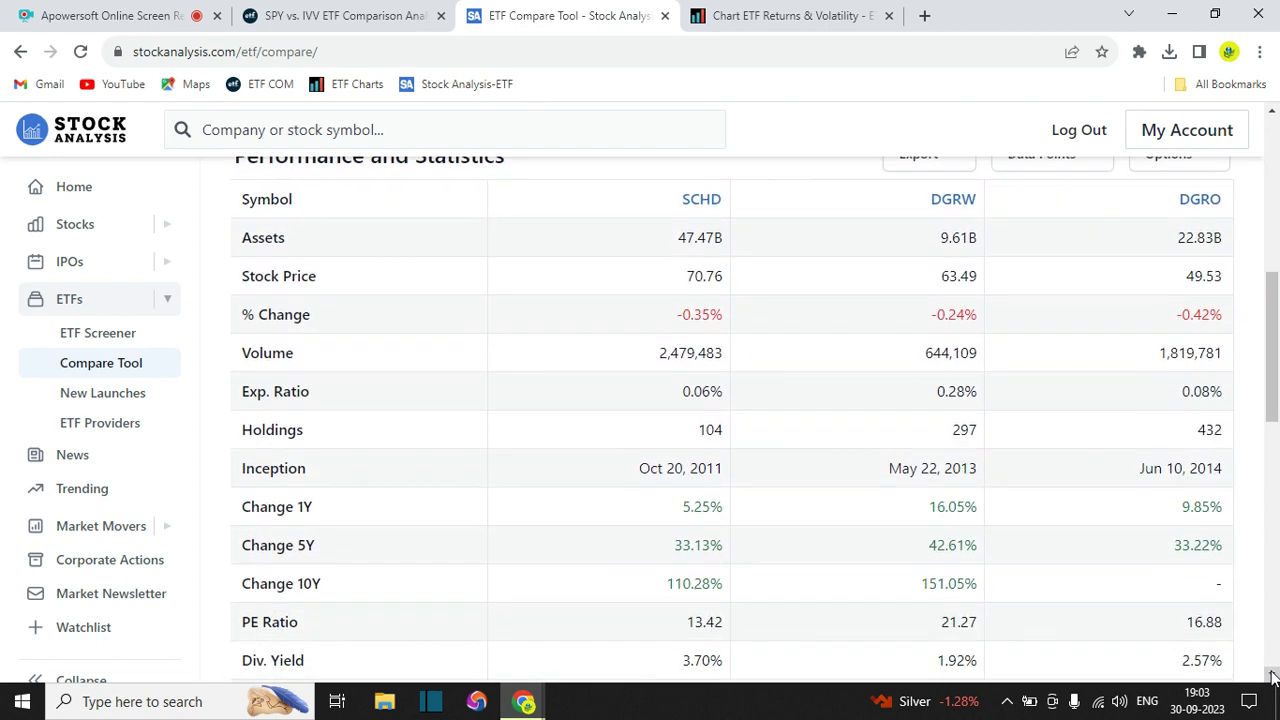
scroll(1272, 677, down, 1)
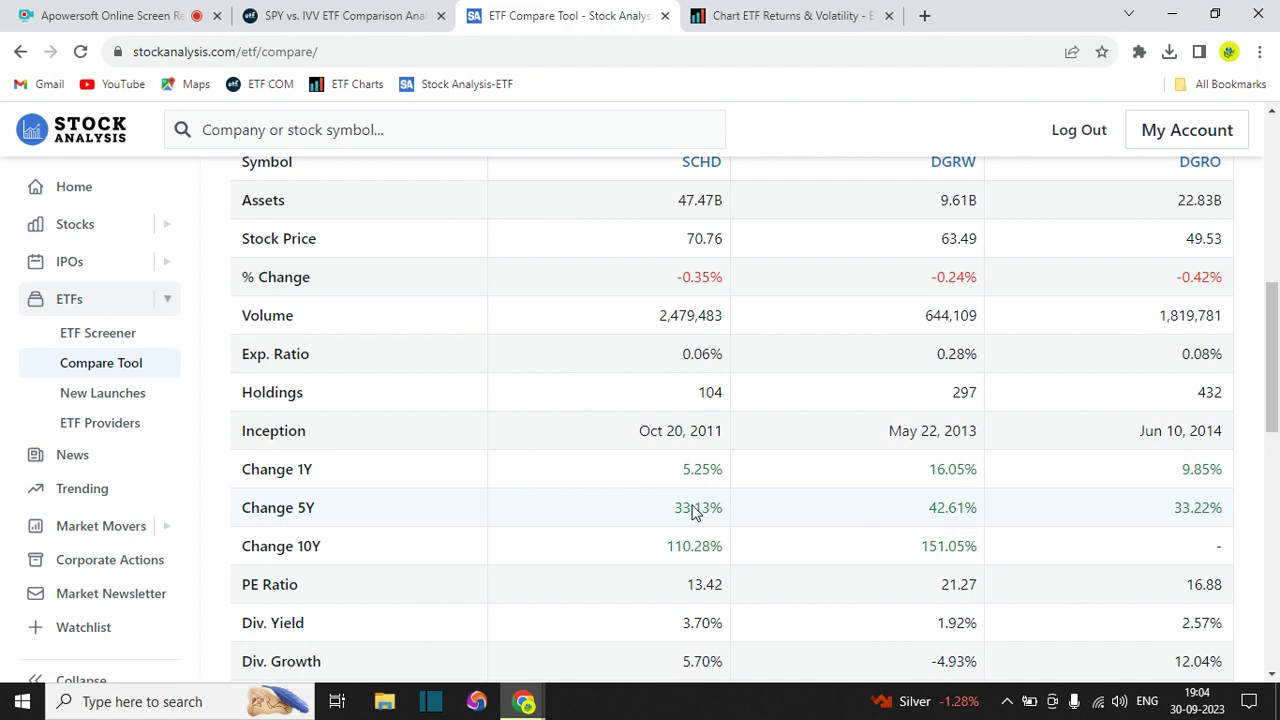
click(1272, 114)
scroll(1272, 114, up, 4)
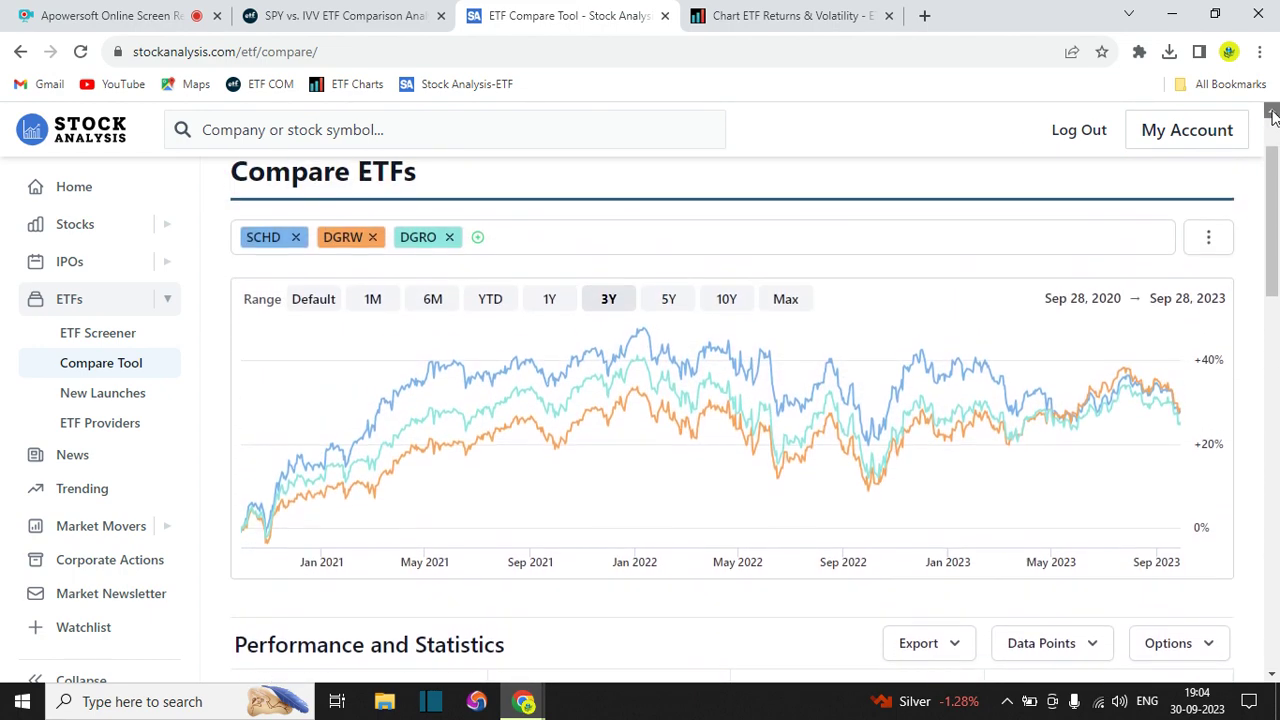
scroll(1272, 114, up, 1)
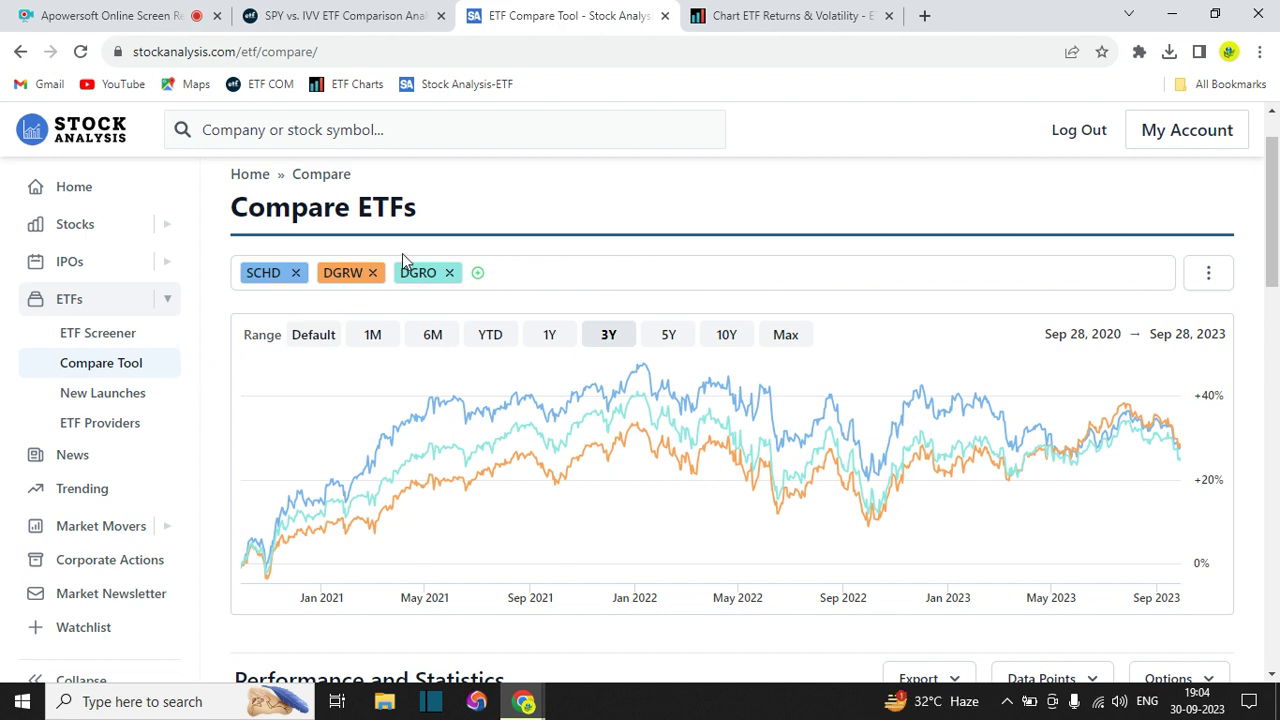
mouse_move(769, 26)
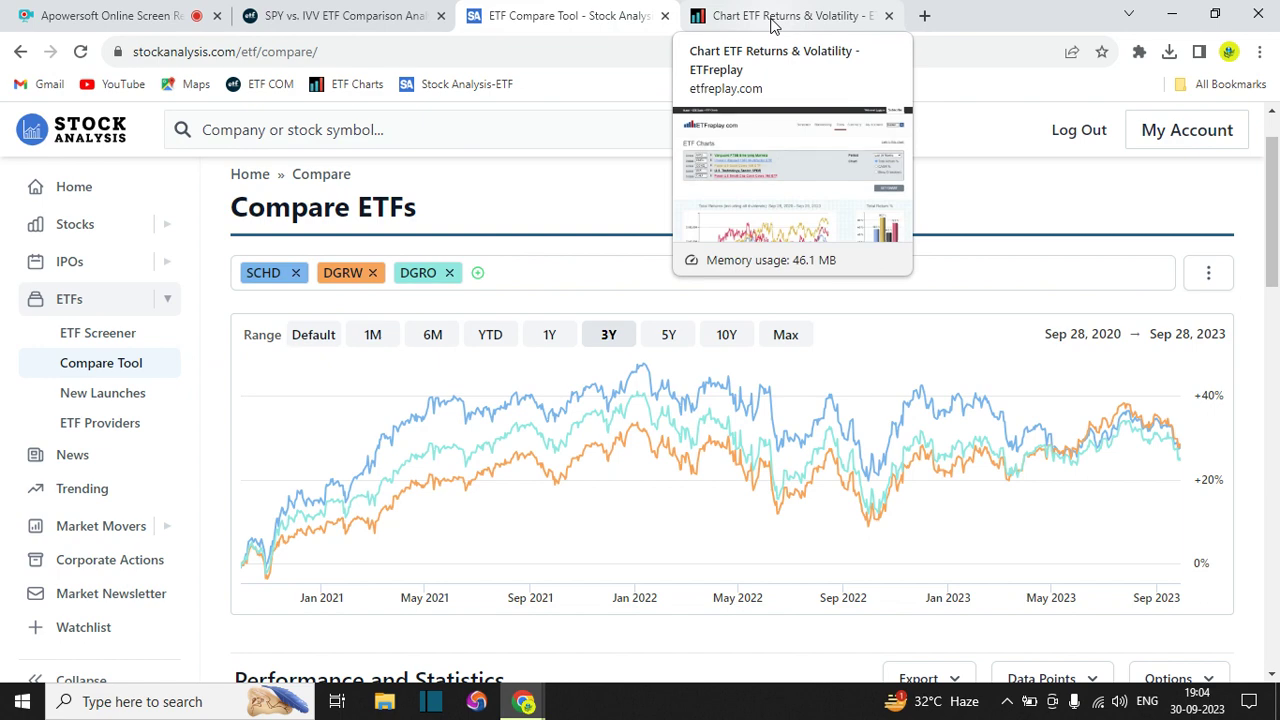
View ETFreplay's 3-year total return and volatility charts for VWO, OMFL, COWZ, XLK and CALF
click(772, 24)
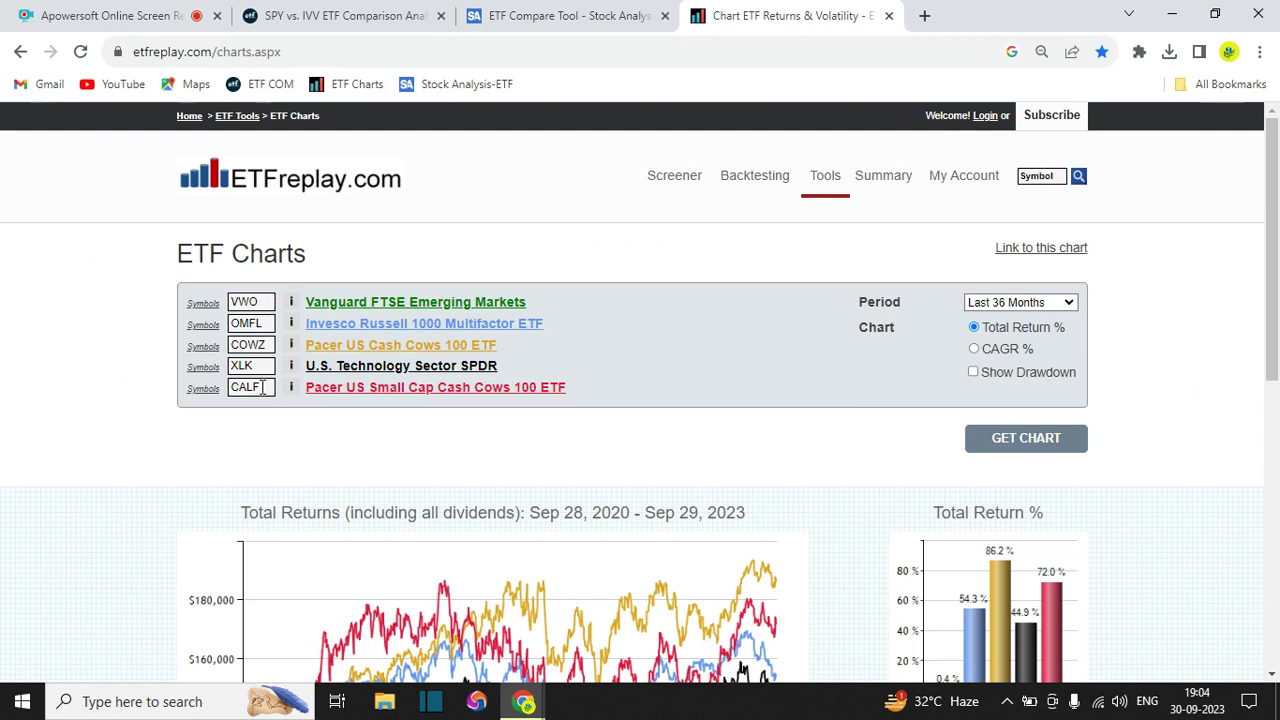
click(1273, 676)
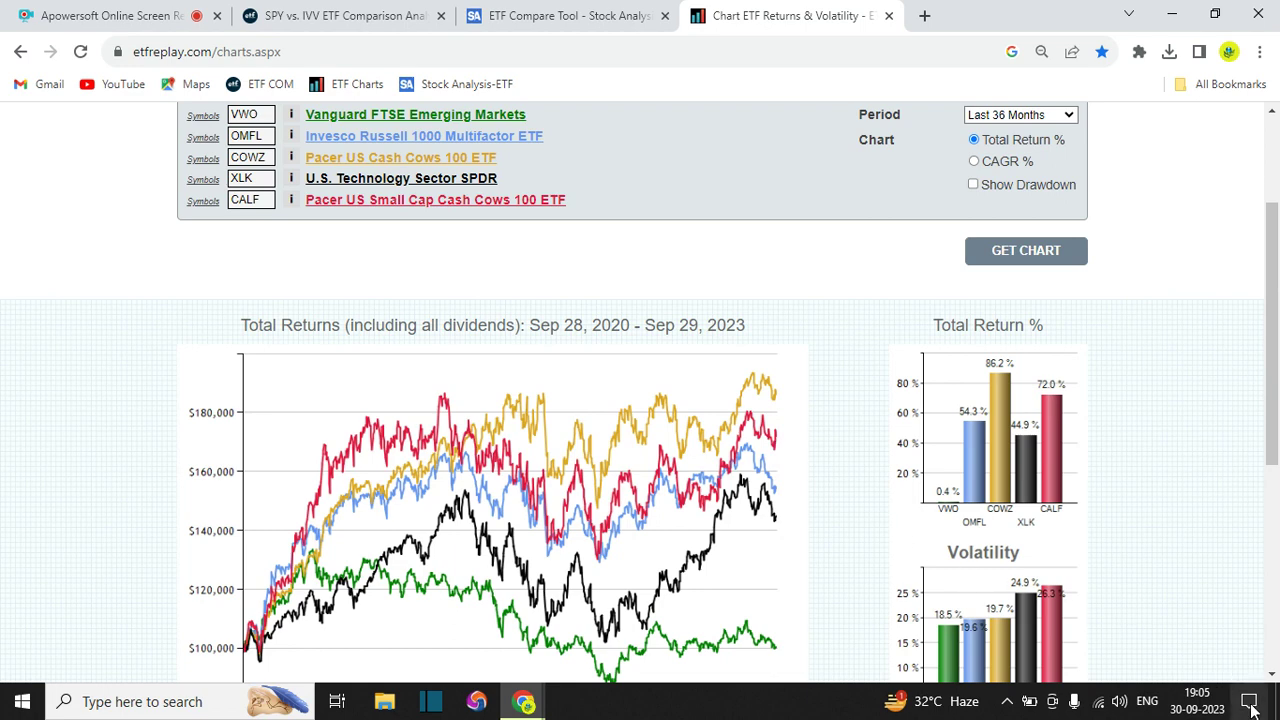
scroll(1270, 684, down, 2)
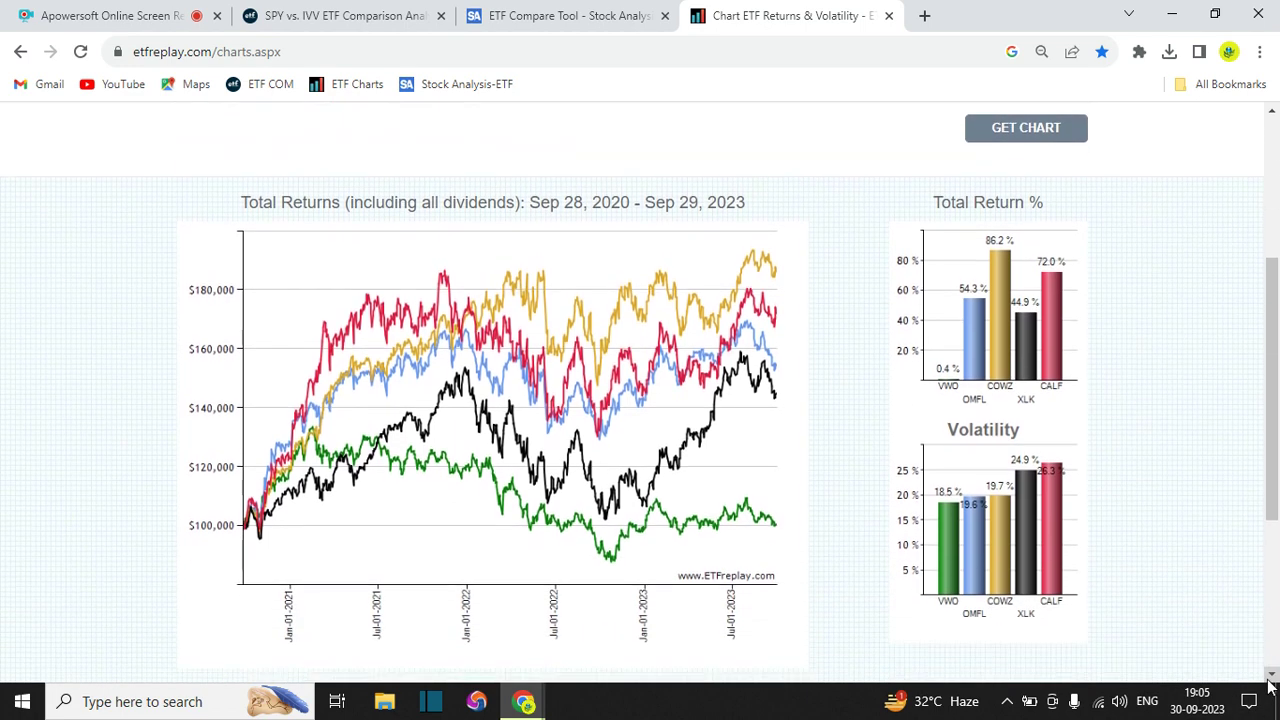
click(1273, 138)
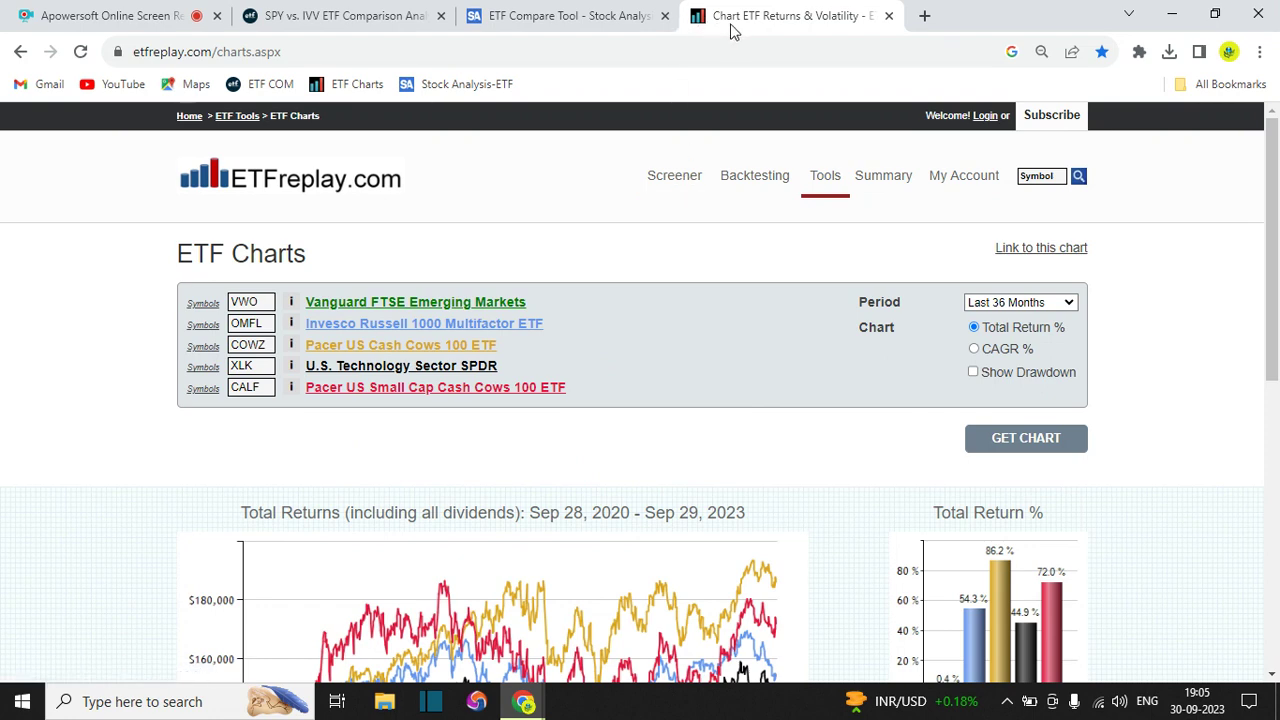
Show etf.com's SPY vs. IVV total return performance chart from Oct '22 to Sep '23
click(570, 16)
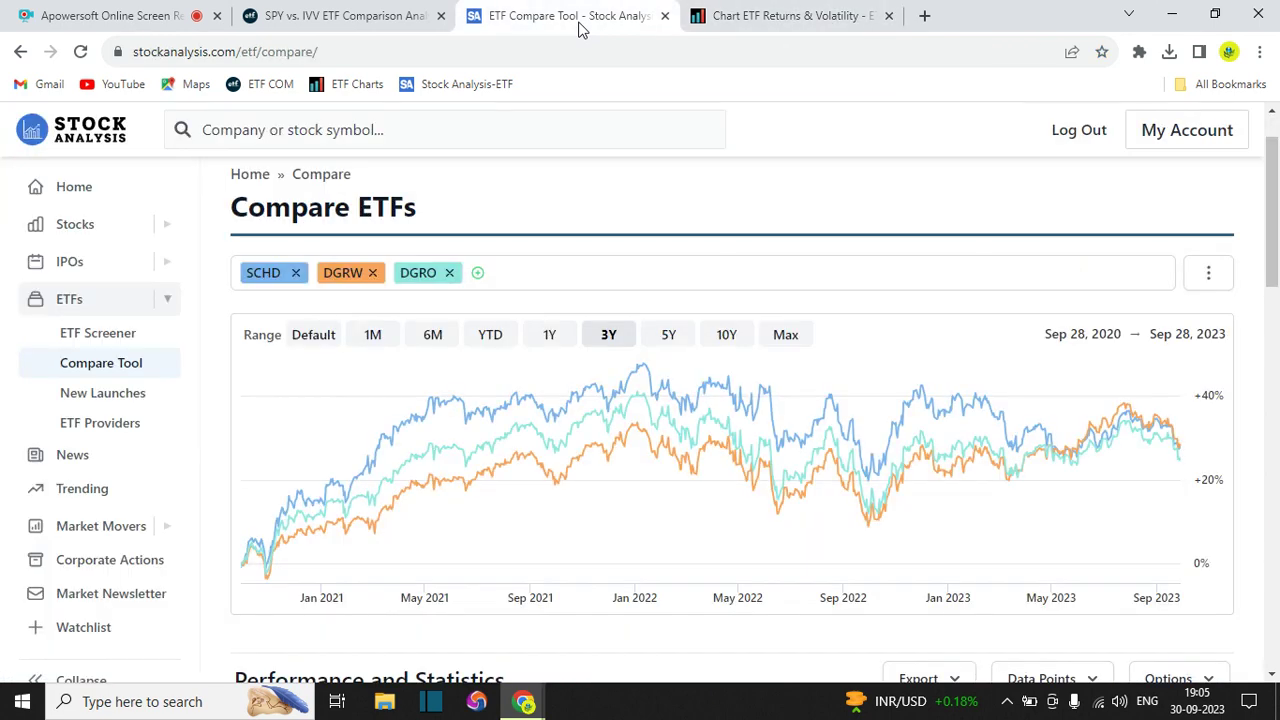
click(352, 22)
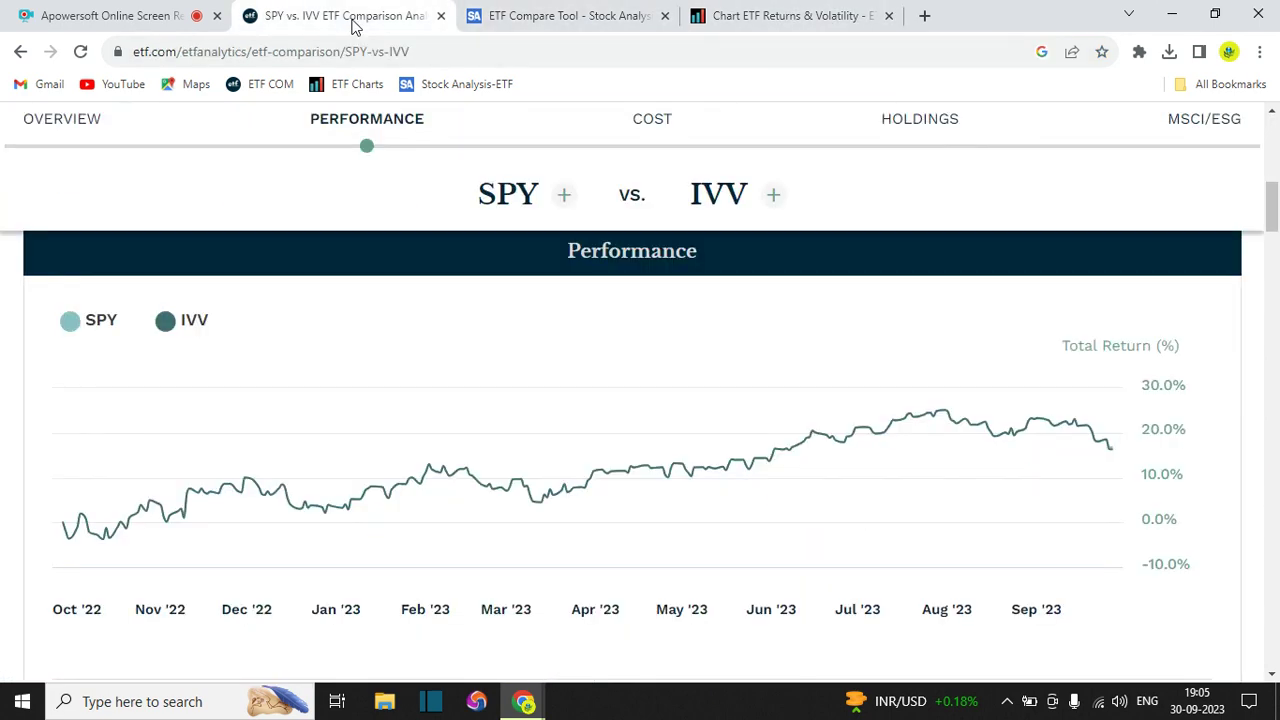